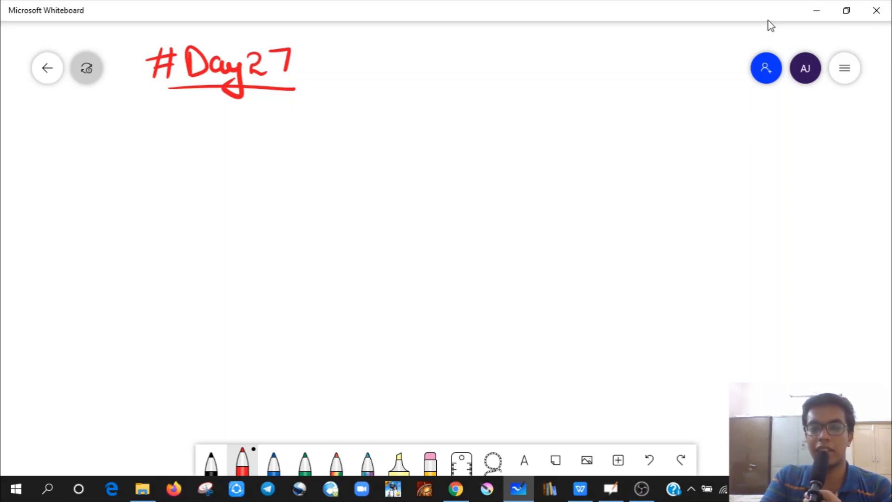
# Handwrite a=b and then a²=ab in red beneath the #Day27 heading
pyautogui.moveTo(171, 126)
pyautogui.mouseDown()
pyautogui.moveTo(167, 141)
pyautogui.moveTo(177, 151)
pyautogui.mouseUp()
pyautogui.moveTo(181, 133); pyautogui.dragTo(193, 140)
pyautogui.moveTo(200, 123); pyautogui.dragTo(201, 148)
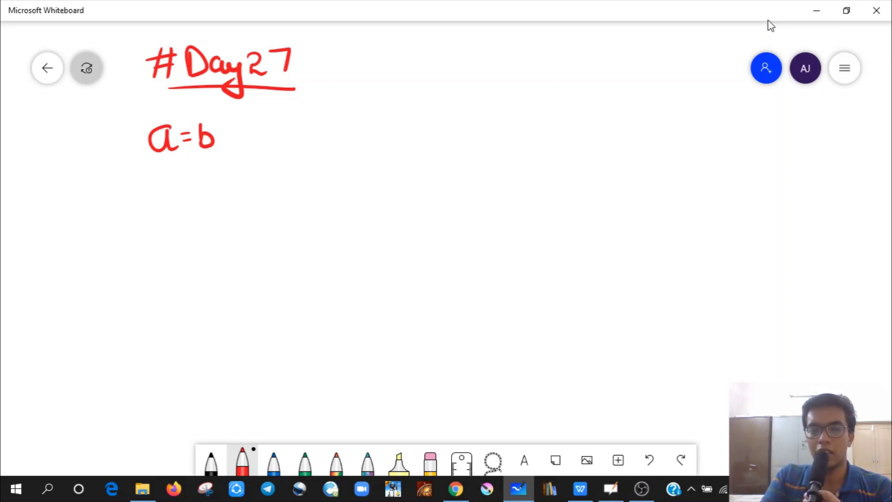
pyautogui.moveTo(160, 176)
pyautogui.mouseDown()
pyautogui.moveTo(147, 179)
pyautogui.moveTo(164, 198)
pyautogui.moveTo(175, 182)
pyautogui.mouseUp()
pyautogui.moveTo(172, 184); pyautogui.dragTo(214, 194)
pyautogui.click(198, 176)
# Write a²-b² = ab-b² on the third line
pyautogui.moveTo(152, 229)
pyautogui.mouseDown()
pyautogui.moveTo(136, 239)
pyautogui.moveTo(159, 247)
pyautogui.mouseUp()
pyautogui.moveTo(152, 216); pyautogui.dragTo(180, 229)
pyautogui.moveTo(183, 224); pyautogui.dragTo(186, 245)
pyautogui.moveTo(202, 214); pyautogui.dragTo(231, 230)
pyautogui.moveTo(221, 238)
pyautogui.mouseDown()
pyautogui.moveTo(254, 221)
pyautogui.moveTo(264, 239)
pyautogui.mouseUp()
pyautogui.moveTo(268, 215)
pyautogui.mouseDown()
pyautogui.moveTo(279, 238)
pyautogui.moveTo(308, 226)
pyautogui.mouseUp()
pyautogui.moveTo(316, 214)
pyautogui.mouseDown()
pyautogui.moveTo(329, 238)
pyautogui.moveTo(342, 220)
pyautogui.mouseUp()
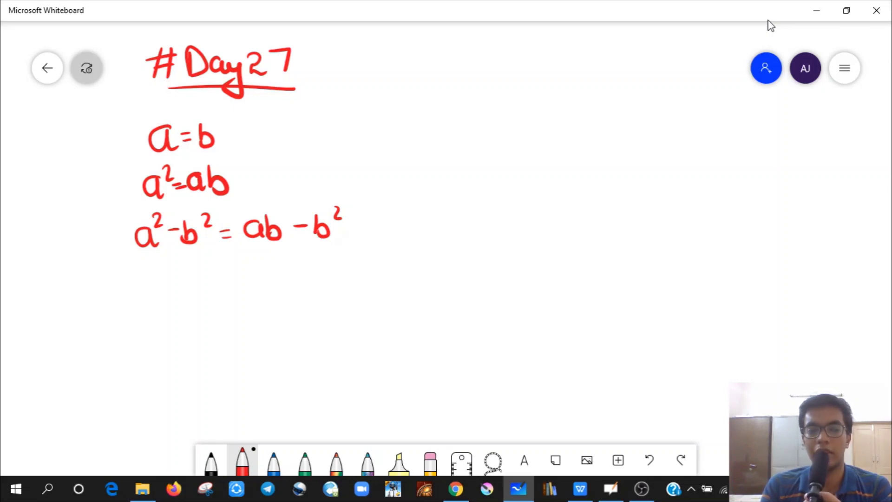
# Underline a²-b² and write the factored form (a-b)(a+b) = b(a-b) beneath it
pyautogui.moveTo(133, 257); pyautogui.dragTo(198, 252)
pyautogui.moveTo(116, 288)
pyautogui.mouseDown()
pyautogui.moveTo(99, 297)
pyautogui.moveTo(119, 308)
pyautogui.moveTo(133, 293)
pyautogui.mouseUp()
pyautogui.moveTo(138, 284)
pyautogui.mouseDown()
pyautogui.moveTo(137, 300)
pyautogui.moveTo(147, 305)
pyautogui.mouseUp()
pyautogui.moveTo(154, 281); pyautogui.dragTo(156, 307)
pyautogui.moveTo(102, 280); pyautogui.dragTo(115, 310)
pyautogui.moveTo(182, 273)
pyautogui.mouseDown()
pyautogui.moveTo(171, 300)
pyautogui.moveTo(210, 290)
pyautogui.mouseUp()
pyautogui.moveTo(213, 282); pyautogui.dragTo(219, 298)
pyautogui.moveTo(227, 273)
pyautogui.mouseDown()
pyautogui.moveTo(230, 297)
pyautogui.moveTo(259, 280)
pyautogui.moveTo(282, 296)
pyautogui.mouseUp()
pyautogui.moveTo(305, 266); pyautogui.dragTo(300, 294)
pyautogui.moveTo(321, 278)
pyautogui.mouseDown()
pyautogui.moveTo(323, 291)
pyautogui.moveTo(338, 281)
pyautogui.moveTo(347, 288)
pyautogui.mouseUp()
pyautogui.moveTo(368, 264)
pyautogui.mouseDown()
pyautogui.moveTo(371, 290)
pyautogui.moveTo(357, 293)
pyautogui.mouseUp()
# Cross out (a-b) on both sides and write a+b = b below
pyautogui.moveTo(297, 297); pyautogui.dragTo(381, 253)
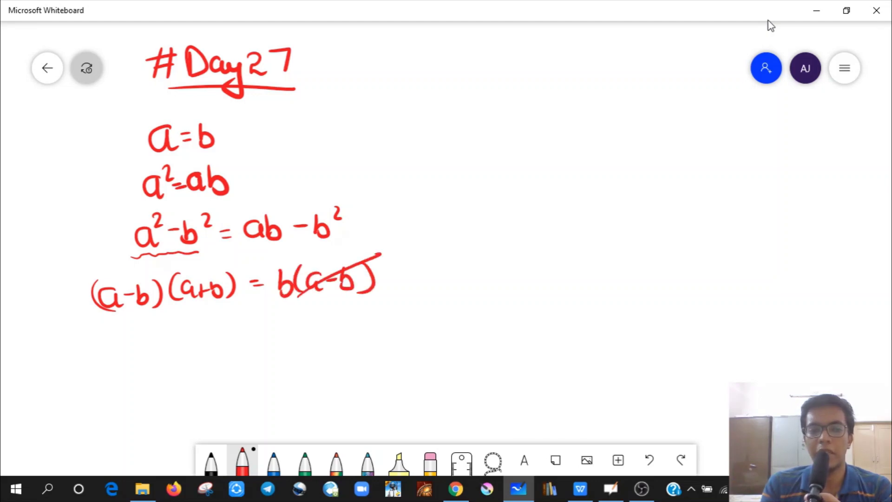
pyautogui.moveTo(106, 306); pyautogui.dragTo(158, 273)
pyautogui.moveTo(192, 339)
pyautogui.mouseDown()
pyautogui.moveTo(194, 353)
pyautogui.moveTo(208, 344)
pyautogui.mouseUp()
pyautogui.moveTo(203, 337)
pyautogui.mouseDown()
pyautogui.moveTo(205, 354)
pyautogui.moveTo(215, 356)
pyautogui.moveTo(250, 340)
pyautogui.mouseUp()
pyautogui.click(272, 332)
pyautogui.moveTo(241, 346); pyautogui.dragTo(270, 354)
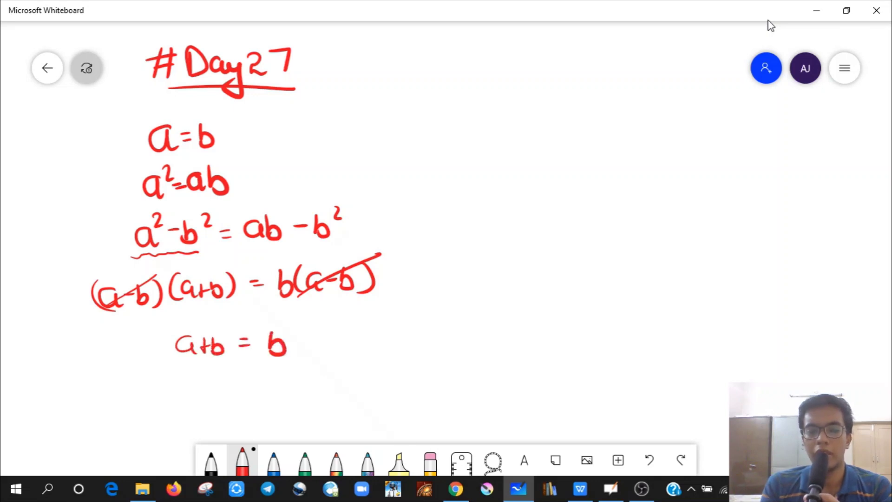
# Write b+b = b, then 2b = b with b cancelled, concluding ⇒ 2 = 1
pyautogui.moveTo(191, 373); pyautogui.dragTo(207, 396)
pyautogui.moveTo(216, 375)
pyautogui.mouseDown()
pyautogui.moveTo(218, 390)
pyautogui.moveTo(225, 384)
pyautogui.mouseUp()
pyautogui.moveTo(231, 375)
pyautogui.mouseDown()
pyautogui.moveTo(235, 394)
pyautogui.moveTo(246, 389)
pyautogui.mouseUp()
pyautogui.moveTo(259, 382)
pyautogui.mouseDown()
pyautogui.moveTo(292, 390)
pyautogui.moveTo(274, 399)
pyautogui.mouseUp()
pyautogui.moveTo(221, 412); pyautogui.dragTo(239, 430)
pyautogui.moveTo(242, 412)
pyautogui.mouseDown()
pyautogui.moveTo(246, 428)
pyautogui.moveTo(260, 424)
pyautogui.mouseUp()
pyautogui.moveTo(270, 418); pyautogui.dragTo(278, 425)
pyautogui.moveTo(289, 410)
pyautogui.mouseDown()
pyautogui.moveTo(292, 429)
pyautogui.moveTo(302, 418)
pyautogui.moveTo(346, 411)
pyautogui.mouseUp()
pyautogui.moveTo(338, 415); pyautogui.dragTo(358, 423)
pyautogui.moveTo(310, 404)
pyautogui.mouseDown()
pyautogui.moveTo(292, 426)
pyautogui.moveTo(250, 427)
pyautogui.mouseUp()
pyautogui.moveTo(409, 396)
pyautogui.mouseDown()
pyautogui.moveTo(428, 415)
pyautogui.moveTo(441, 404)
pyautogui.mouseUp()
pyautogui.moveTo(434, 411); pyautogui.dragTo(457, 417)
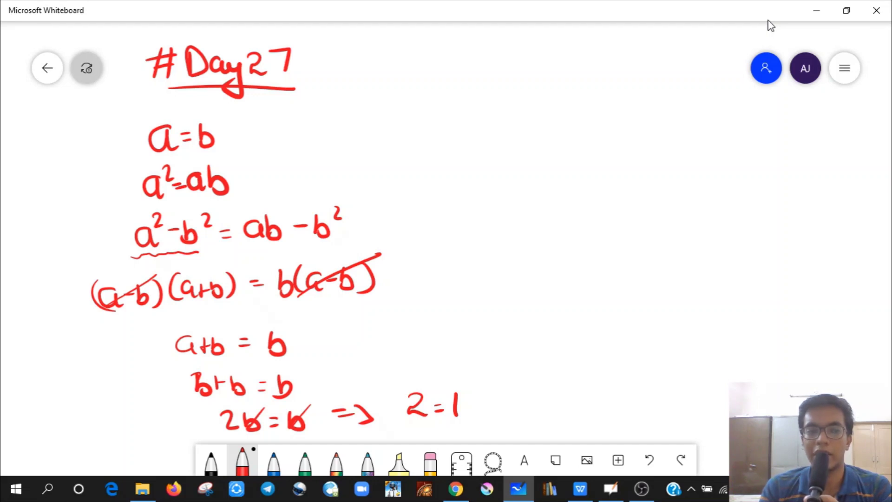
# Tick the first three lines as valid and draw an arrow at the factored equation
pyautogui.moveTo(291, 132); pyautogui.dragTo(339, 117)
pyautogui.moveTo(294, 171); pyautogui.dragTo(344, 154)
pyautogui.moveTo(366, 217)
pyautogui.mouseDown()
pyautogui.moveTo(377, 220)
pyautogui.moveTo(418, 197)
pyautogui.mouseUp()
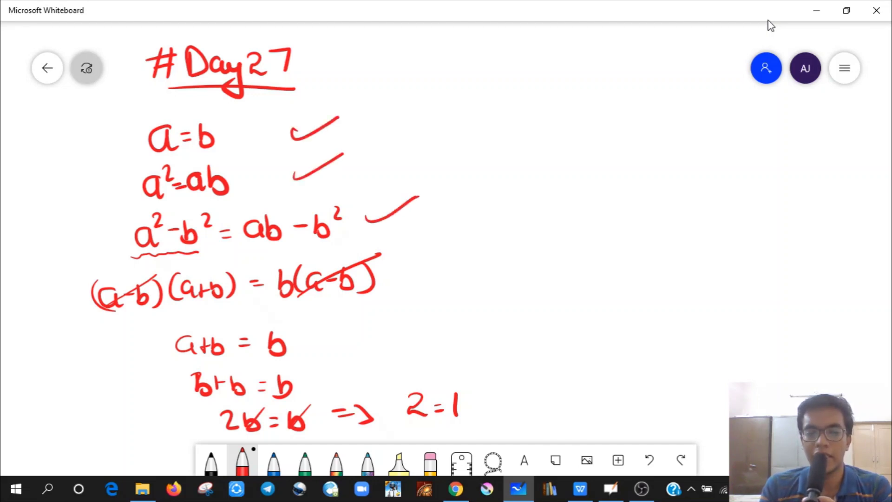
pyautogui.moveTo(466, 266); pyautogui.dragTo(422, 272)
pyautogui.moveTo(439, 261)
pyautogui.mouseDown()
pyautogui.moveTo(428, 268)
pyautogui.moveTo(431, 279)
pyautogui.mouseUp()
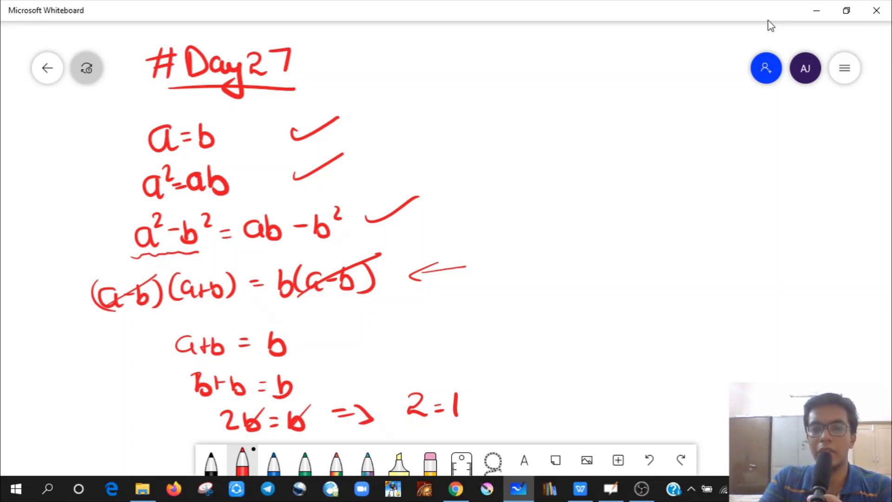
# Rewrite (a-b)(a+b) = b(a-b) at the top right of the board
pyautogui.moveTo(525, 119)
pyautogui.mouseDown()
pyautogui.moveTo(527, 140)
pyautogui.moveTo(539, 128)
pyautogui.moveTo(548, 137)
pyautogui.moveTo(521, 142)
pyautogui.mouseUp()
pyautogui.moveTo(573, 103)
pyautogui.mouseDown()
pyautogui.moveTo(574, 134)
pyautogui.moveTo(620, 127)
pyautogui.mouseUp()
pyautogui.moveTo(627, 115)
pyautogui.mouseDown()
pyautogui.moveTo(627, 128)
pyautogui.moveTo(657, 129)
pyautogui.moveTo(679, 114)
pyautogui.moveTo(711, 130)
pyautogui.mouseUp()
pyautogui.moveTo(734, 112)
pyautogui.mouseDown()
pyautogui.moveTo(735, 128)
pyautogui.moveTo(752, 116)
pyautogui.moveTo(762, 130)
pyautogui.mouseUp()
pyautogui.moveTo(771, 103); pyautogui.dragTo(773, 132)
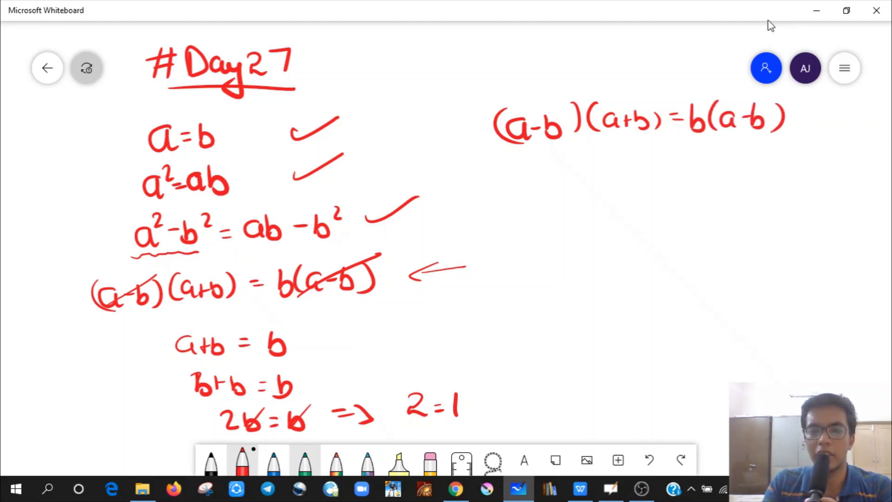
# Switch to green ink and write (a+b) below the top-right equation
pyautogui.click(305, 463)
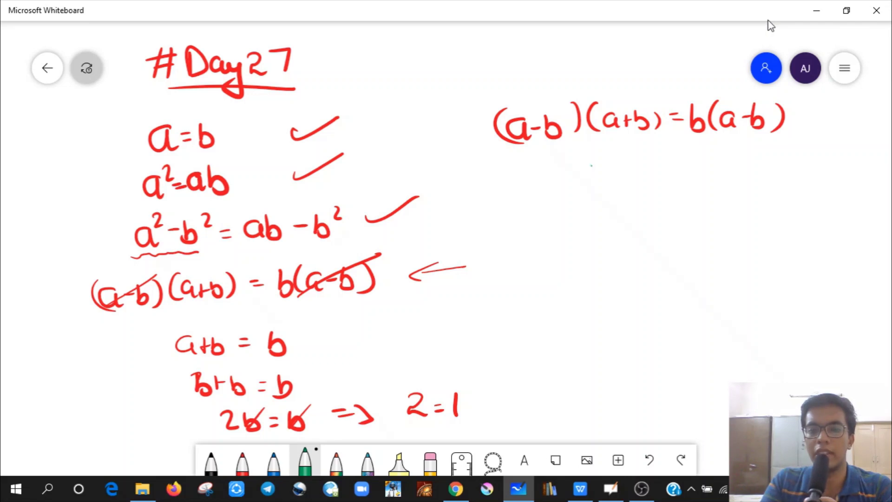
pyautogui.moveTo(590, 164)
pyautogui.mouseDown()
pyautogui.moveTo(599, 183)
pyautogui.moveTo(612, 171)
pyautogui.mouseUp()
pyautogui.moveTo(607, 164); pyautogui.dragTo(608, 179)
pyautogui.moveTo(618, 158); pyautogui.dragTo(623, 181)
pyautogui.moveTo(579, 158); pyautogui.dragTo(579, 190)
pyautogui.moveTo(641, 152)
pyautogui.mouseDown()
pyautogui.moveTo(648, 176)
pyautogui.moveTo(670, 163)
pyautogui.mouseUp()
# Complete it as = b(a-b) divided by (a-b) with a fraction bar
pyautogui.moveTo(661, 168); pyautogui.dragTo(695, 179)
pyautogui.moveTo(724, 149)
pyautogui.mouseDown()
pyautogui.moveTo(722, 183)
pyautogui.moveTo(759, 164)
pyautogui.mouseUp()
pyautogui.moveTo(764, 152)
pyautogui.mouseDown()
pyautogui.moveTo(771, 176)
pyautogui.moveTo(786, 186)
pyautogui.mouseUp()
pyautogui.moveTo(721, 188); pyautogui.dragTo(778, 188)
pyautogui.moveTo(732, 213)
pyautogui.mouseDown()
pyautogui.moveTo(751, 203)
pyautogui.moveTo(754, 216)
pyautogui.mouseUp()
pyautogui.moveTo(759, 206)
pyautogui.mouseDown()
pyautogui.moveTo(772, 204)
pyautogui.moveTo(774, 218)
pyautogui.mouseUp()
pyautogui.moveTo(737, 194); pyautogui.dragTo(725, 227)
pyautogui.moveTo(799, 191); pyautogui.dragTo(806, 219)
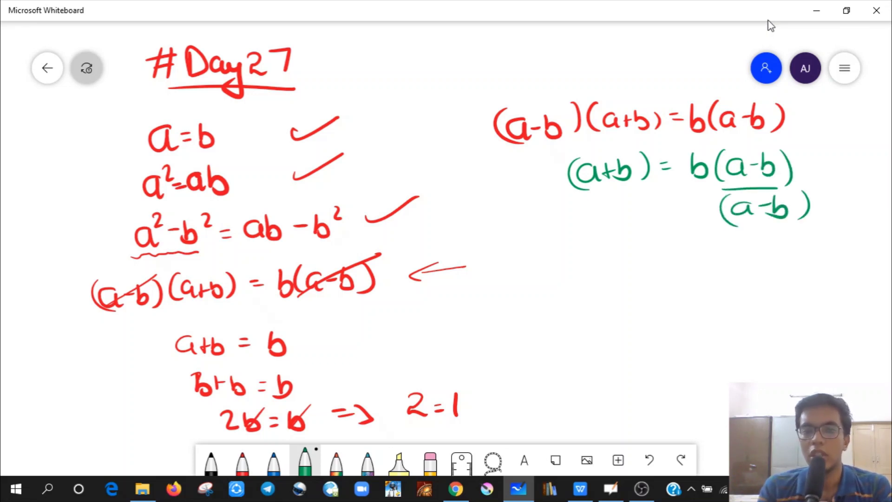
# Circle the top-right (a-b), strike through both (a-b) in the fraction, and box the denominator
pyautogui.moveTo(608, 94); pyautogui.dragTo(699, 92)
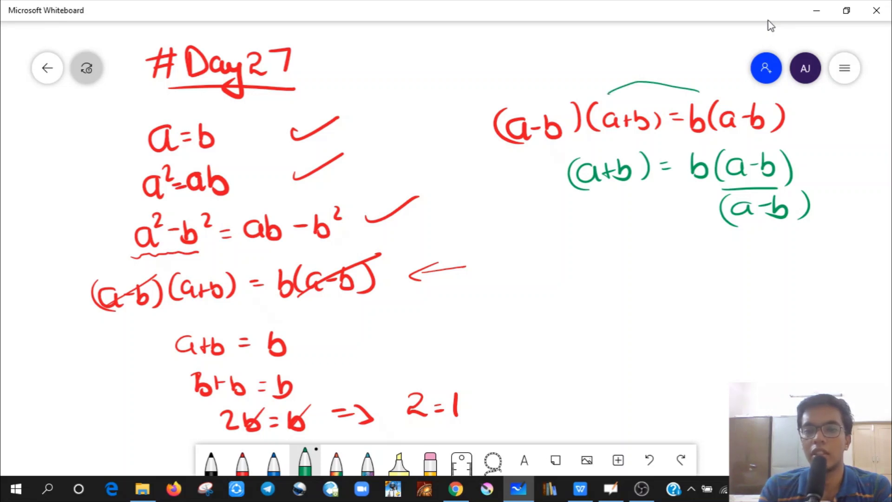
pyautogui.hotkey('ctrl', 'z')
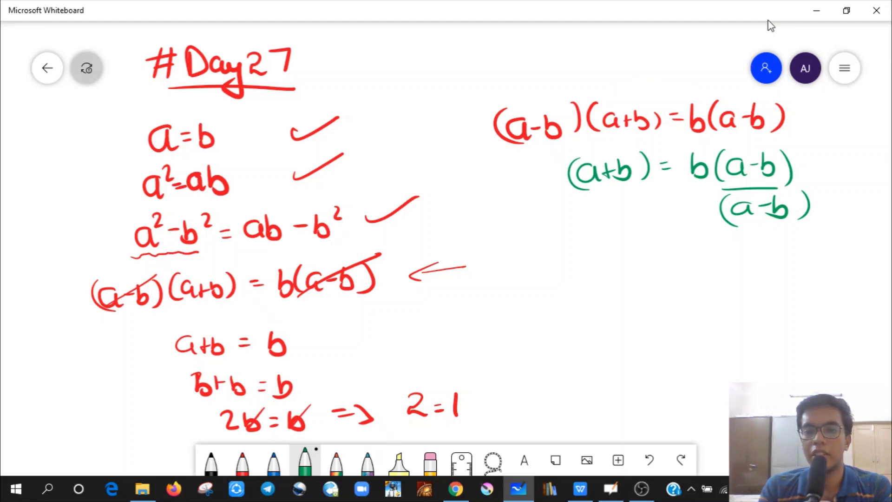
pyautogui.moveTo(560, 79); pyautogui.dragTo(586, 96)
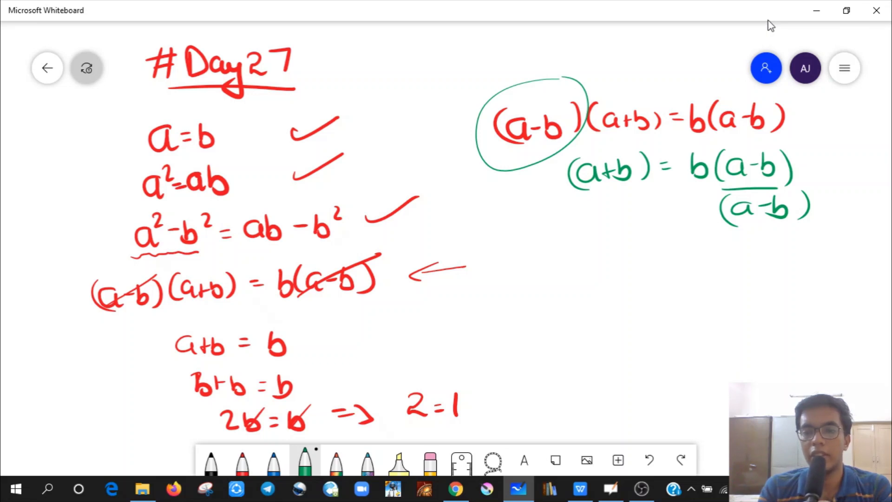
pyautogui.moveTo(711, 188); pyautogui.dragTo(821, 155)
pyautogui.moveTo(708, 218); pyautogui.dragTo(830, 195)
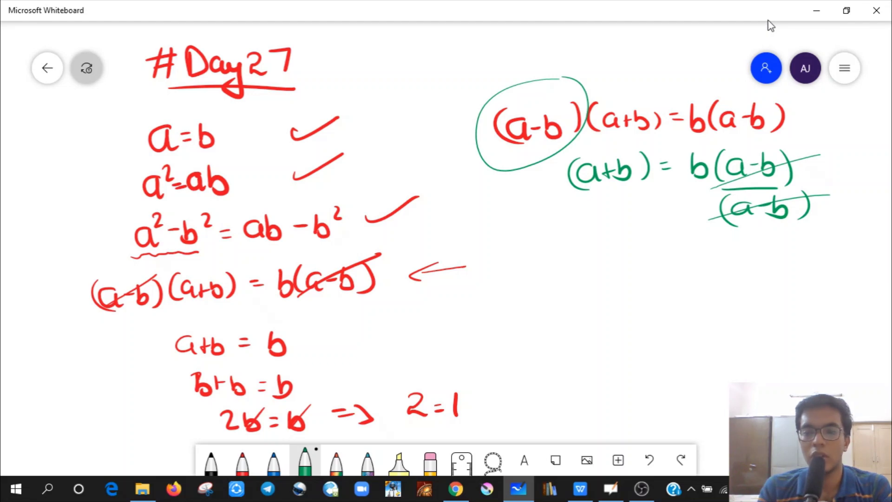
pyautogui.moveTo(835, 191)
pyautogui.mouseDown()
pyautogui.moveTo(715, 189)
pyautogui.moveTo(699, 235)
pyautogui.moveTo(827, 191)
pyautogui.mouseUp()
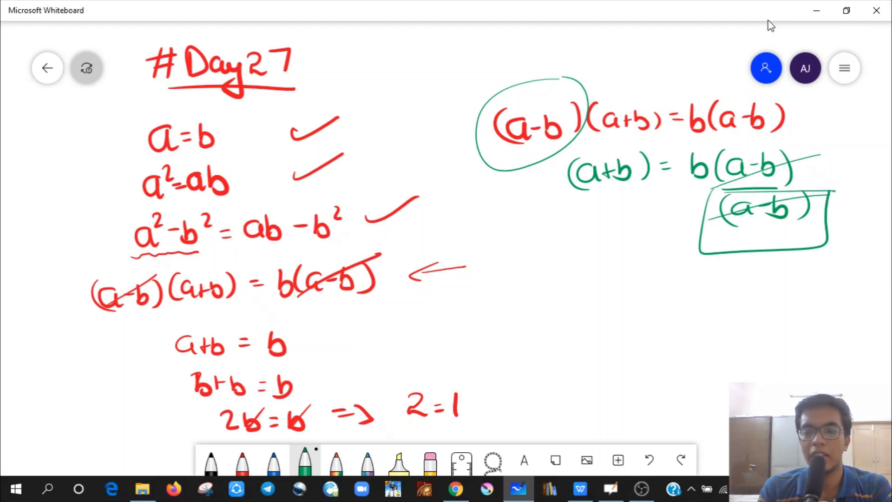
# Write a-b = 0 below and add small marks beside the green equation
pyautogui.moveTo(568, 227)
pyautogui.mouseDown()
pyautogui.moveTo(553, 231)
pyautogui.moveTo(569, 247)
pyautogui.mouseUp()
pyautogui.moveTo(571, 236)
pyautogui.mouseDown()
pyautogui.moveTo(586, 247)
pyautogui.moveTo(610, 232)
pyautogui.mouseUp()
pyautogui.moveTo(603, 240); pyautogui.dragTo(611, 239)
pyautogui.moveTo(633, 226)
pyautogui.mouseDown()
pyautogui.moveTo(625, 240)
pyautogui.moveTo(633, 225)
pyautogui.mouseUp()
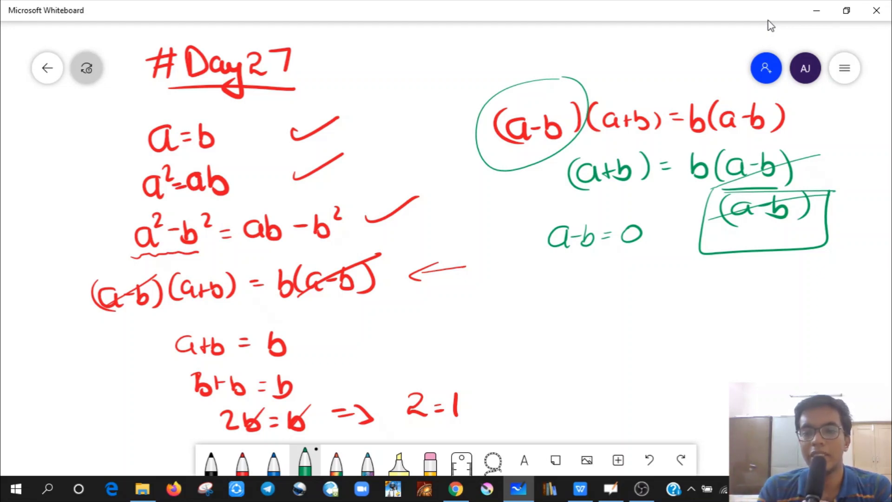
pyautogui.moveTo(851, 157); pyautogui.dragTo(853, 169)
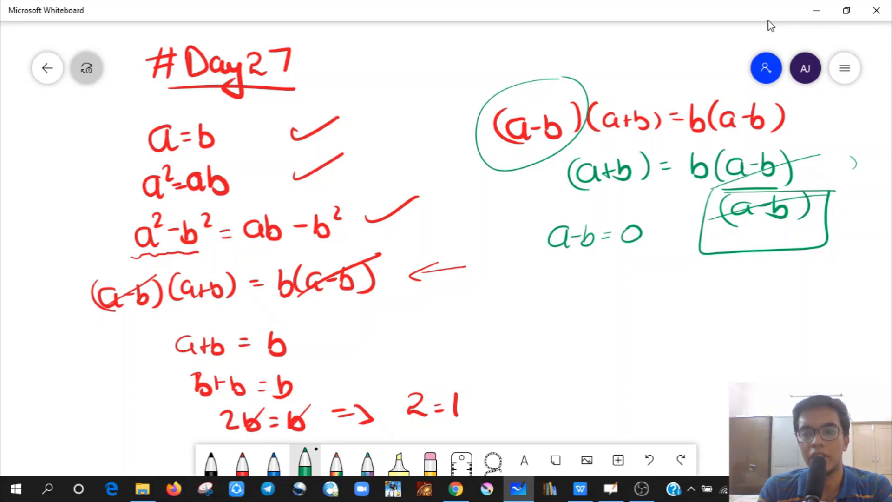
pyautogui.moveTo(853, 204); pyautogui.dragTo(853, 218)
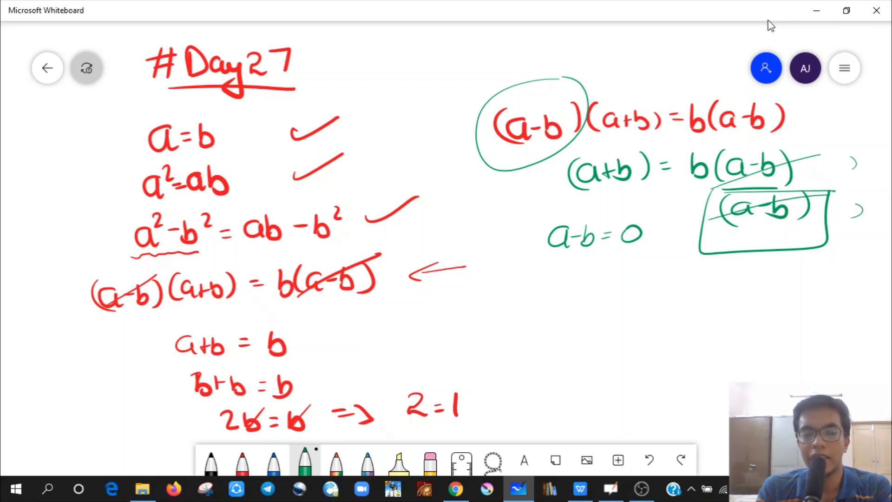
# Strike through the cancelled (a-b) terms in green, circle 2=1 and add slashes beside it
pyautogui.moveTo(87, 322); pyautogui.dragTo(164, 262)
pyautogui.moveTo(288, 305); pyautogui.dragTo(386, 241)
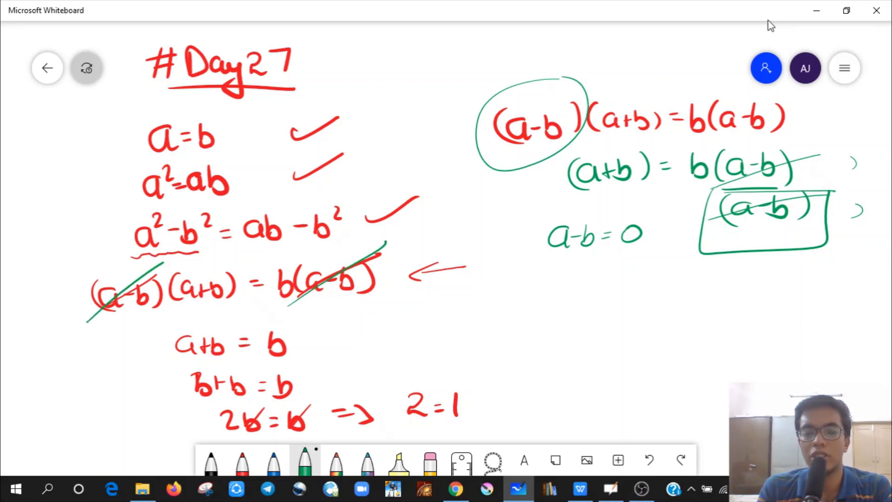
pyautogui.moveTo(452, 370); pyautogui.dragTo(465, 346)
pyautogui.moveTo(408, 377)
pyautogui.mouseDown()
pyautogui.moveTo(482, 325)
pyautogui.moveTo(468, 333)
pyautogui.mouseUp()
pyautogui.moveTo(462, 436); pyautogui.dragTo(493, 404)
pyautogui.moveTo(466, 438); pyautogui.dragTo(500, 406)
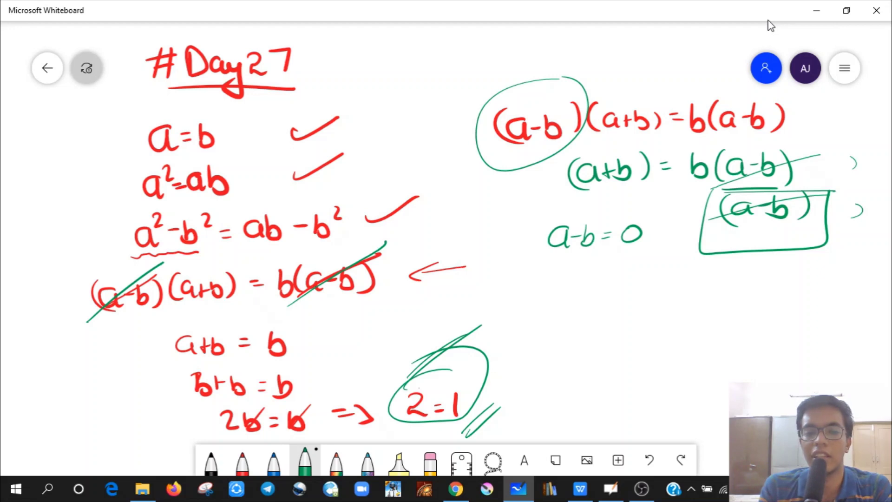
# Cross out the circled 2=1 and write 0 = 0 below a-b=0
pyautogui.moveTo(384, 389); pyautogui.dragTo(471, 347)
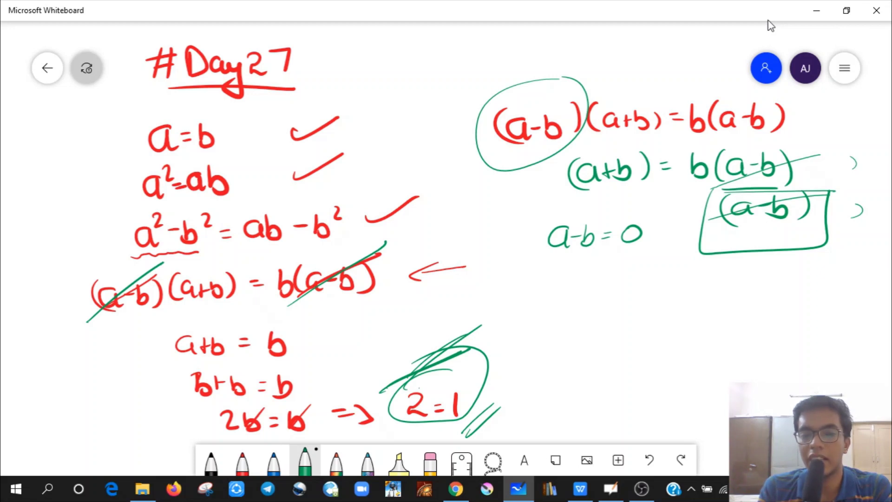
pyautogui.moveTo(533, 275); pyautogui.dragTo(574, 285)
pyautogui.moveTo(593, 270); pyautogui.dragTo(596, 271)
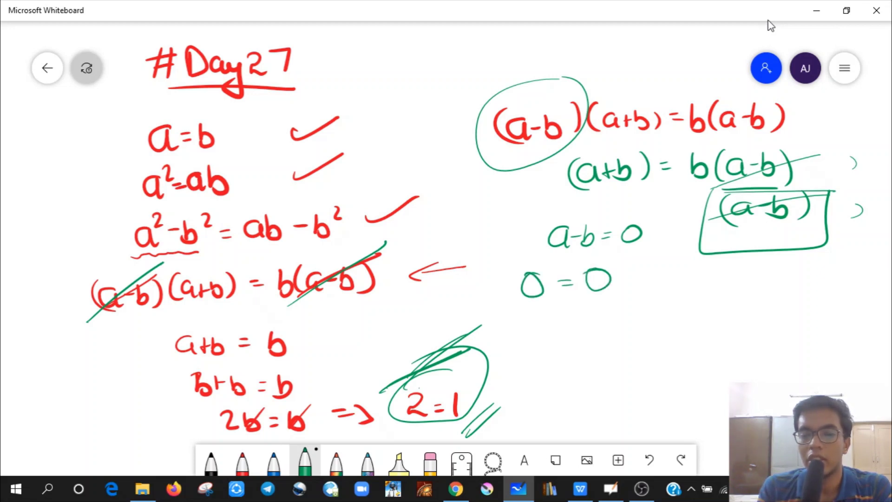
# Write 0x5 = 0x3, strike out both zeros, and write a boxed 5 = 3 underneath
pyautogui.moveTo(524, 316)
pyautogui.mouseDown()
pyautogui.moveTo(552, 334)
pyautogui.moveTo(535, 334)
pyautogui.mouseUp()
pyautogui.moveTo(573, 315)
pyautogui.mouseDown()
pyautogui.moveTo(559, 320)
pyautogui.moveTo(560, 330)
pyautogui.moveTo(590, 323)
pyautogui.mouseUp()
pyautogui.moveTo(579, 318)
pyautogui.mouseDown()
pyautogui.moveTo(604, 312)
pyautogui.moveTo(639, 324)
pyautogui.moveTo(622, 323)
pyautogui.mouseUp()
pyautogui.moveTo(653, 306); pyautogui.dragTo(639, 329)
pyautogui.moveTo(620, 299); pyautogui.dragTo(594, 331)
pyautogui.moveTo(545, 304); pyautogui.dragTo(507, 336)
pyautogui.moveTo(569, 342); pyautogui.dragTo(553, 362)
pyautogui.moveTo(578, 351); pyautogui.dragTo(590, 356)
pyautogui.moveTo(597, 344)
pyautogui.mouseDown()
pyautogui.moveTo(615, 353)
pyautogui.moveTo(535, 376)
pyautogui.moveTo(650, 342)
pyautogui.moveTo(591, 336)
pyautogui.mouseUp()
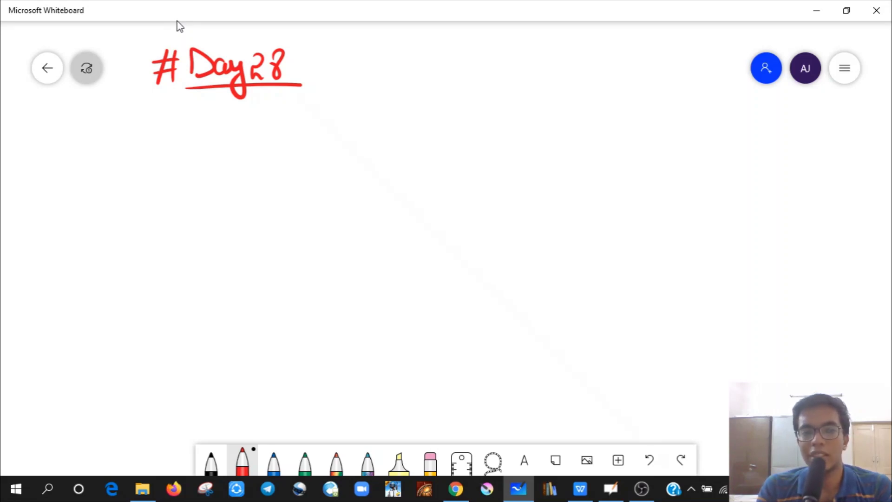
# Draw two long wedge-shaped red ropes under #Day28, redrawing the second one
pyautogui.moveTo(149, 155); pyautogui.dragTo(452, 138)
pyautogui.moveTo(146, 155)
pyautogui.mouseDown()
pyautogui.moveTo(435, 162)
pyautogui.moveTo(452, 139)
pyautogui.mouseUp()
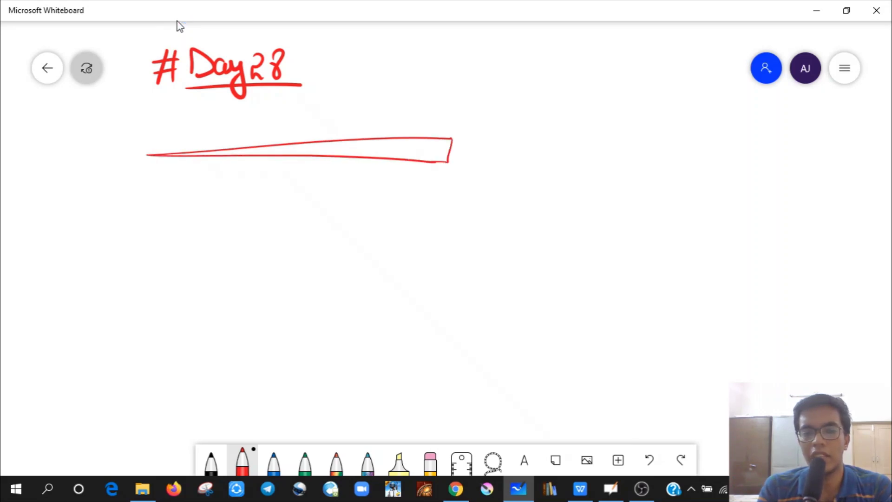
pyautogui.moveTo(153, 220)
pyautogui.mouseDown()
pyautogui.moveTo(420, 200)
pyautogui.moveTo(419, 212)
pyautogui.mouseUp()
pyautogui.moveTo(163, 220)
pyautogui.mouseDown()
pyautogui.moveTo(384, 232)
pyautogui.moveTo(418, 208)
pyautogui.mouseUp()
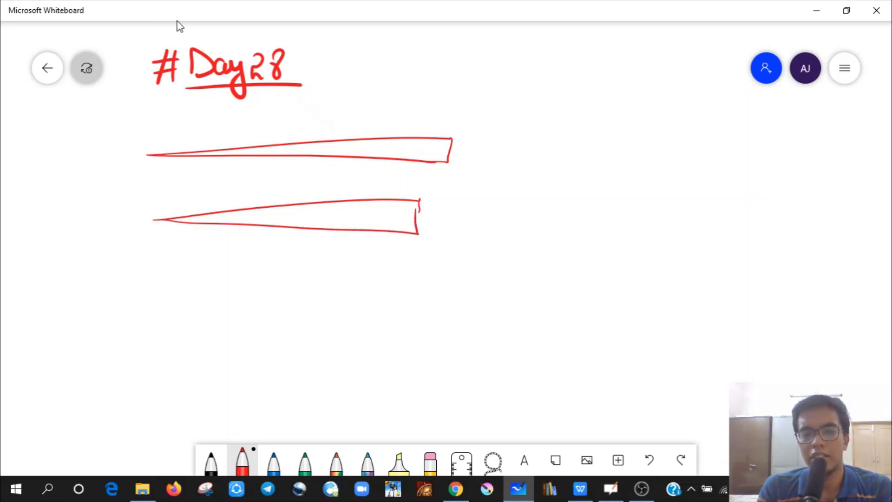
pyautogui.hotkey('ctrl', 'z')
pyautogui.hotkey('ctrl', 'z')
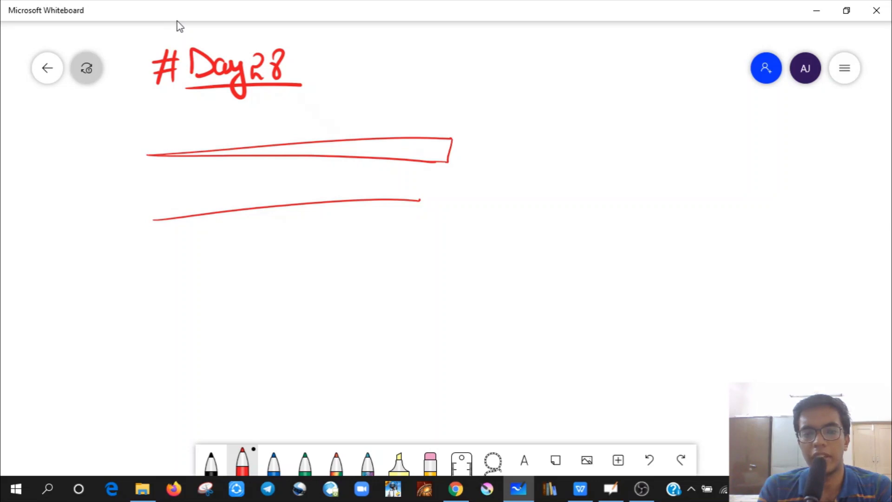
pyautogui.moveTo(418, 200); pyautogui.dragTo(439, 198)
pyautogui.moveTo(154, 219)
pyautogui.mouseDown()
pyautogui.moveTo(444, 225)
pyautogui.moveTo(441, 198)
pyautogui.mouseUp()
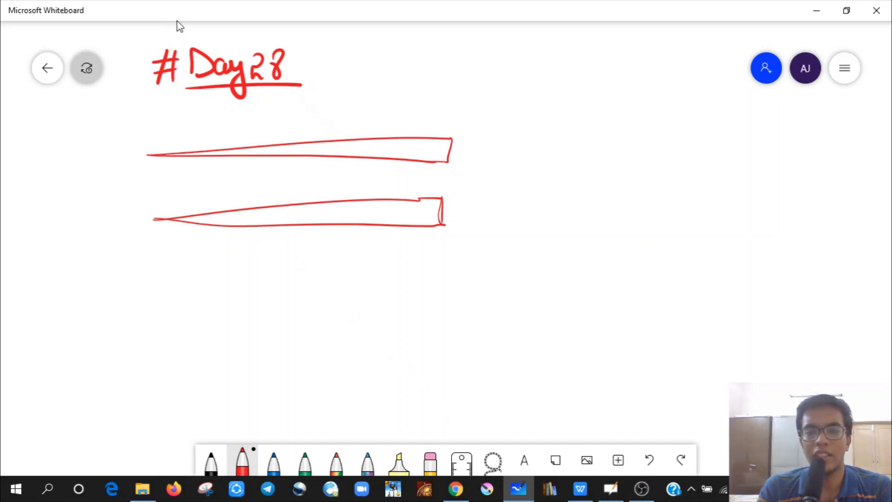
# Hatch part of the upper rope as burnt, write '1 minute each', and mark its midpoint
pyautogui.moveTo(230, 158); pyautogui.dragTo(237, 152)
pyautogui.moveTo(291, 154); pyautogui.dragTo(388, 146)
pyautogui.moveTo(387, 154); pyautogui.dragTo(395, 145)
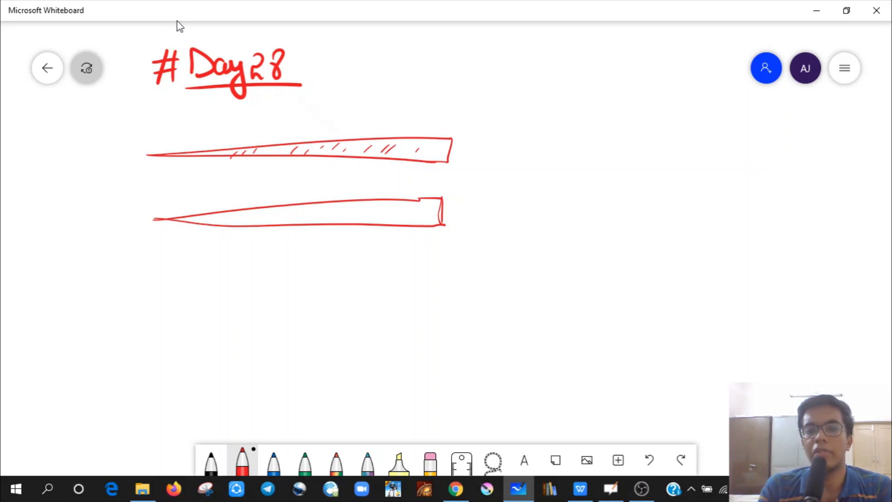
pyautogui.moveTo(519, 134)
pyautogui.mouseDown()
pyautogui.moveTo(521, 152)
pyautogui.moveTo(572, 145)
pyautogui.mouseUp()
pyautogui.moveTo(577, 132)
pyautogui.mouseDown()
pyautogui.moveTo(579, 144)
pyautogui.moveTo(612, 136)
pyautogui.mouseUp()
pyautogui.moveTo(616, 132)
pyautogui.mouseDown()
pyautogui.moveTo(627, 138)
pyautogui.moveTo(619, 124)
pyautogui.moveTo(660, 137)
pyautogui.mouseUp()
pyautogui.moveTo(671, 126); pyautogui.dragTo(687, 138)
pyautogui.moveTo(695, 118)
pyautogui.mouseDown()
pyautogui.moveTo(693, 138)
pyautogui.moveTo(715, 139)
pyautogui.mouseUp()
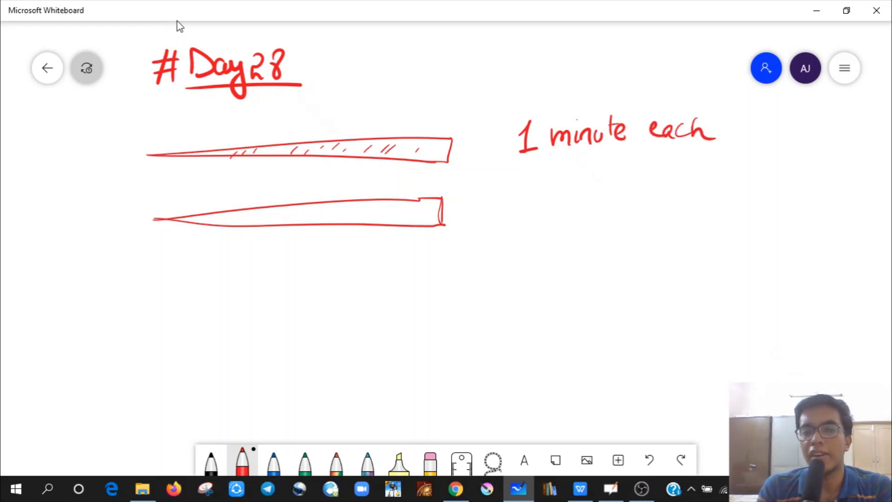
pyautogui.moveTo(318, 107); pyautogui.dragTo(310, 184)
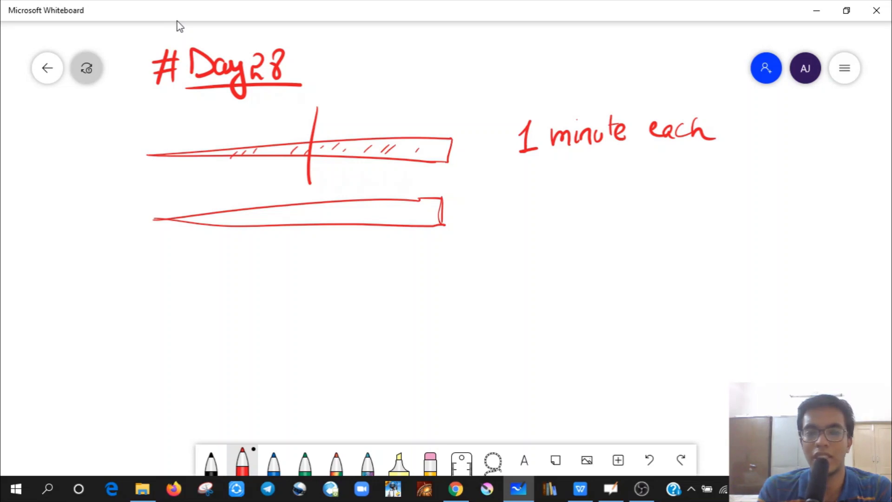
# Hatch the lower rope with red pen strokes along its full length
pyautogui.moveTo(224, 229)
pyautogui.mouseDown()
pyautogui.moveTo(241, 214)
pyautogui.moveTo(297, 213)
pyautogui.mouseUp()
pyautogui.moveTo(299, 218); pyautogui.dragTo(308, 207)
pyautogui.moveTo(321, 218); pyautogui.dragTo(343, 204)
pyautogui.moveTo(342, 219)
pyautogui.mouseDown()
pyautogui.moveTo(356, 205)
pyautogui.moveTo(381, 213)
pyautogui.mouseUp()
pyautogui.moveTo(389, 223); pyautogui.dragTo(399, 212)
pyautogui.moveTo(402, 217)
pyautogui.mouseDown()
pyautogui.moveTo(409, 209)
pyautogui.moveTo(404, 216)
pyautogui.mouseUp()
pyautogui.moveTo(414, 222); pyautogui.dragTo(427, 213)
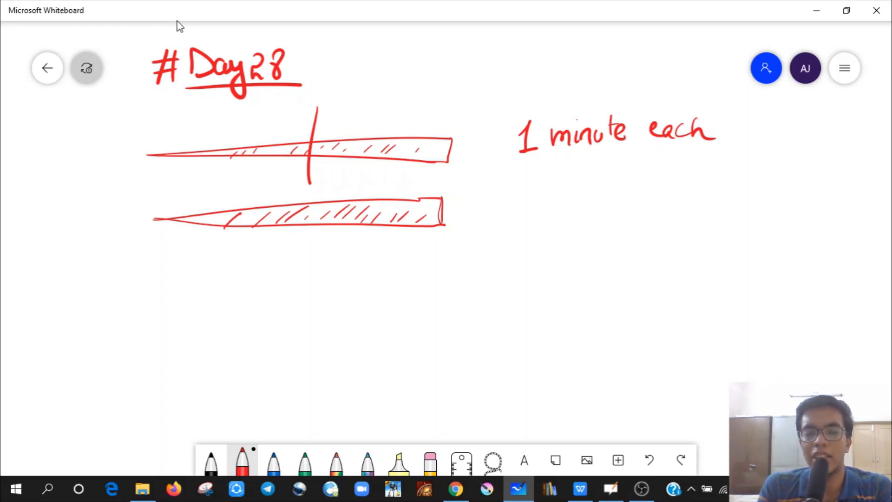
# Write the rule 'Only one matchstick' and add dash bullets for both rules
pyautogui.moveTo(140, 275); pyautogui.dragTo(166, 301)
pyautogui.moveTo(170, 275)
pyautogui.mouseDown()
pyautogui.moveTo(192, 320)
pyautogui.moveTo(186, 306)
pyautogui.mouseUp()
pyautogui.moveTo(221, 283); pyautogui.dragTo(227, 293)
pyautogui.moveTo(232, 282)
pyautogui.mouseDown()
pyautogui.moveTo(247, 297)
pyautogui.moveTo(295, 281)
pyautogui.moveTo(302, 297)
pyautogui.mouseUp()
pyautogui.moveTo(314, 283); pyautogui.dragTo(322, 297)
pyautogui.moveTo(316, 281)
pyautogui.mouseDown()
pyautogui.moveTo(331, 279)
pyautogui.moveTo(339, 293)
pyautogui.mouseUp()
pyautogui.moveTo(346, 270)
pyautogui.mouseDown()
pyautogui.moveTo(357, 293)
pyautogui.moveTo(363, 288)
pyautogui.mouseUp()
pyautogui.moveTo(371, 282)
pyautogui.mouseDown()
pyautogui.moveTo(373, 293)
pyautogui.moveTo(393, 289)
pyautogui.mouseUp()
pyautogui.moveTo(400, 276); pyautogui.dragTo(401, 291)
pyautogui.moveTo(91, 295); pyautogui.dragTo(109, 293)
pyautogui.moveTo(98, 347); pyautogui.dragTo(116, 343)
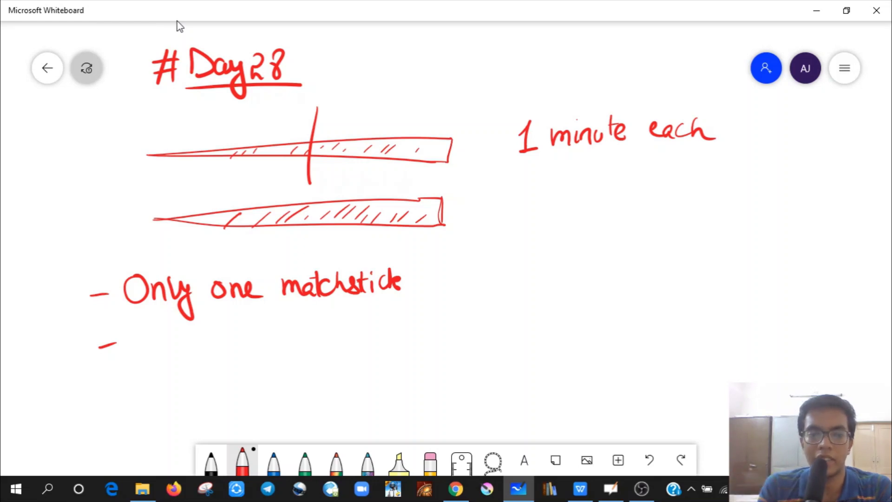
# Begin the second rule with 'No timer,'
pyautogui.moveTo(142, 355)
pyautogui.mouseDown()
pyautogui.moveTo(161, 354)
pyautogui.moveTo(166, 335)
pyautogui.mouseUp()
pyautogui.moveTo(176, 342); pyautogui.dragTo(223, 351)
pyautogui.moveTo(226, 342)
pyautogui.mouseDown()
pyautogui.moveTo(245, 338)
pyautogui.moveTo(259, 349)
pyautogui.mouseUp()
pyautogui.moveTo(203, 340); pyautogui.dragTo(221, 338)
pyautogui.moveTo(285, 343); pyautogui.dragTo(284, 353)
pyautogui.moveTo(294, 337); pyautogui.dragTo(310, 350)
# Finish the rule with 'no watch, no scale', circle 'one', and underline '1 minute each'
pyautogui.moveTo(326, 339)
pyautogui.mouseDown()
pyautogui.moveTo(361, 333)
pyautogui.moveTo(380, 345)
pyautogui.mouseUp()
pyautogui.moveTo(382, 318)
pyautogui.mouseDown()
pyautogui.moveTo(380, 335)
pyautogui.moveTo(391, 343)
pyautogui.mouseUp()
pyautogui.moveTo(395, 334); pyautogui.dragTo(387, 345)
pyautogui.moveTo(401, 319)
pyautogui.mouseDown()
pyautogui.moveTo(399, 345)
pyautogui.moveTo(412, 345)
pyautogui.mouseUp()
pyautogui.moveTo(375, 326)
pyautogui.mouseDown()
pyautogui.moveTo(428, 347)
pyautogui.moveTo(463, 340)
pyautogui.moveTo(473, 326)
pyautogui.moveTo(506, 338)
pyautogui.mouseUp()
pyautogui.moveTo(525, 325); pyautogui.dragTo(546, 333)
pyautogui.moveTo(226, 267)
pyautogui.mouseDown()
pyautogui.moveTo(250, 261)
pyautogui.moveTo(282, 277)
pyautogui.mouseUp()
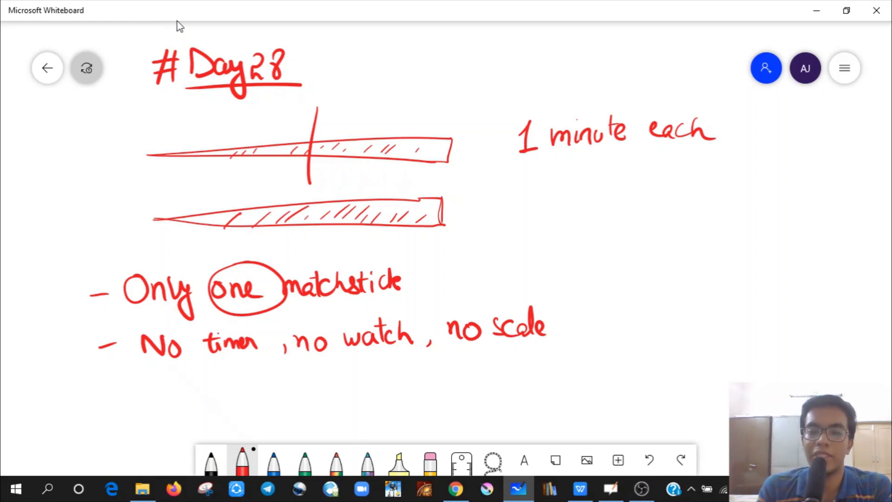
pyautogui.moveTo(509, 164); pyautogui.dragTo(747, 166)
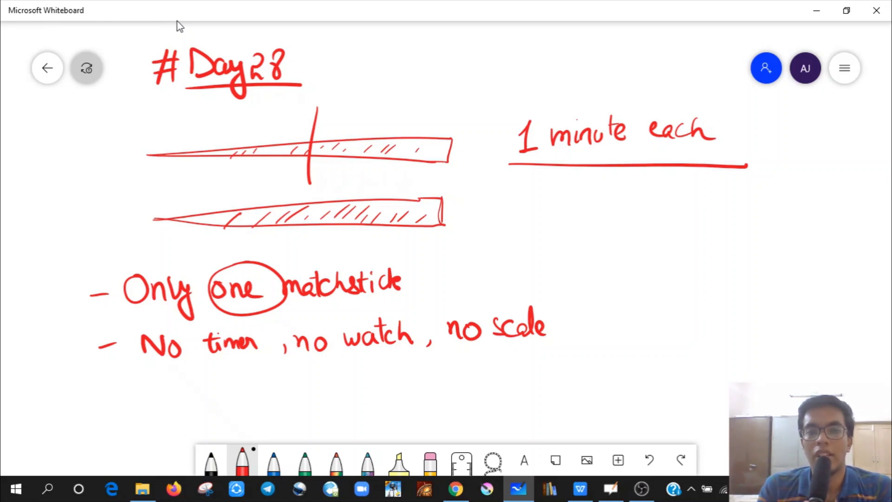
# Write a circled '45 sec' under '1 minute each' and an underlined 'Hard' beside #Day28
pyautogui.moveTo(585, 189)
pyautogui.mouseDown()
pyautogui.moveTo(581, 207)
pyautogui.moveTo(607, 206)
pyautogui.mouseUp()
pyautogui.moveTo(603, 190)
pyautogui.mouseDown()
pyautogui.moveTo(601, 218)
pyautogui.moveTo(618, 204)
pyautogui.moveTo(612, 219)
pyautogui.mouseUp()
pyautogui.moveTo(649, 195)
pyautogui.mouseDown()
pyautogui.moveTo(642, 216)
pyautogui.moveTo(672, 217)
pyautogui.mouseUp()
pyautogui.moveTo(604, 185); pyautogui.dragTo(665, 182)
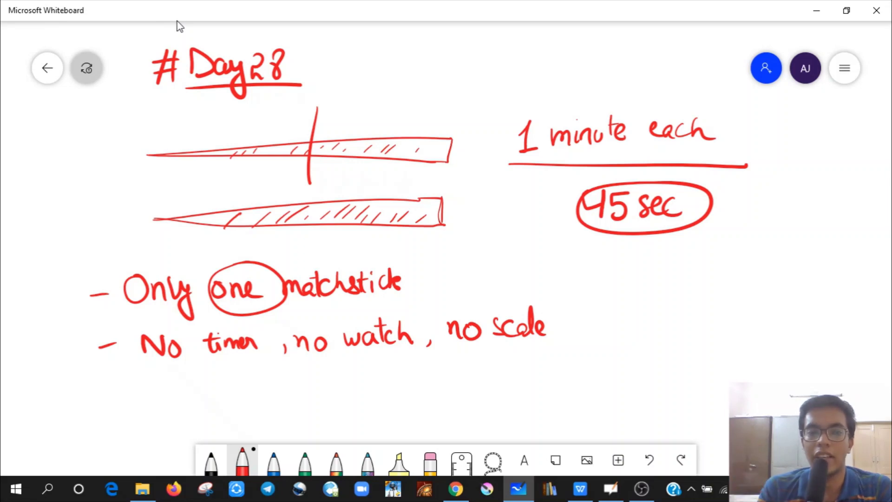
pyautogui.moveTo(435, 41)
pyautogui.mouseDown()
pyautogui.moveTo(454, 64)
pyautogui.moveTo(497, 65)
pyautogui.mouseUp()
pyautogui.moveTo(435, 78); pyautogui.dragTo(521, 70)
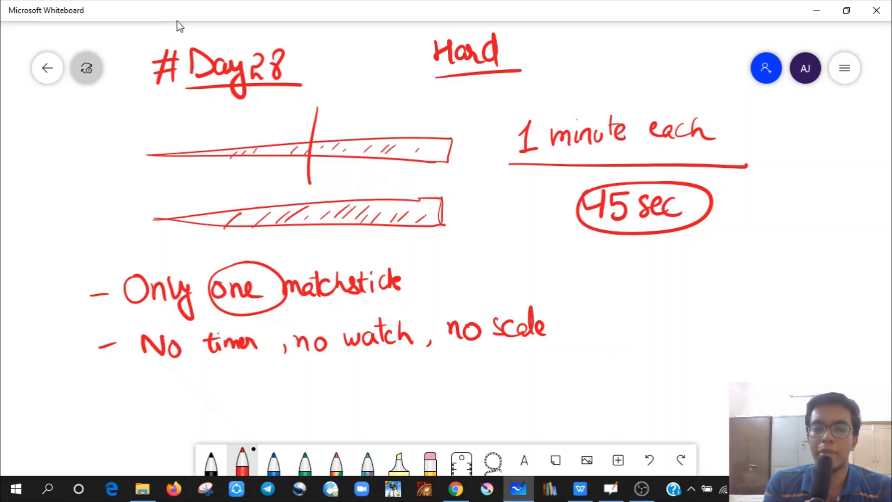